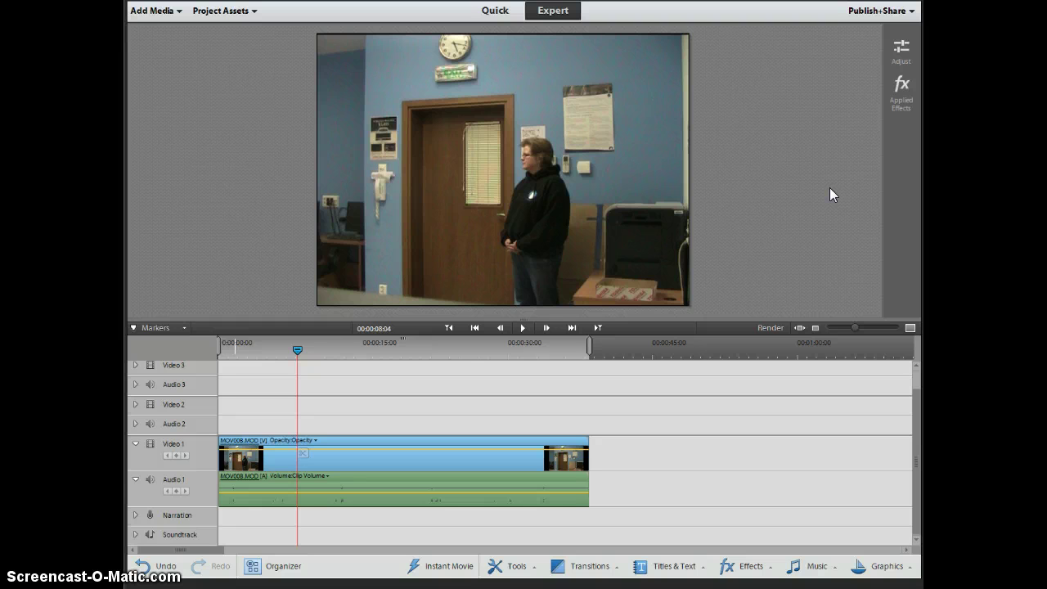
- Drop the javaw green-screen clip from Project Assets onto Video 2, declining Videomerge for now
{"action": "left_click", "coordinate": [222, 12]}
{"action": "left_click", "coordinate": [356, 67]}
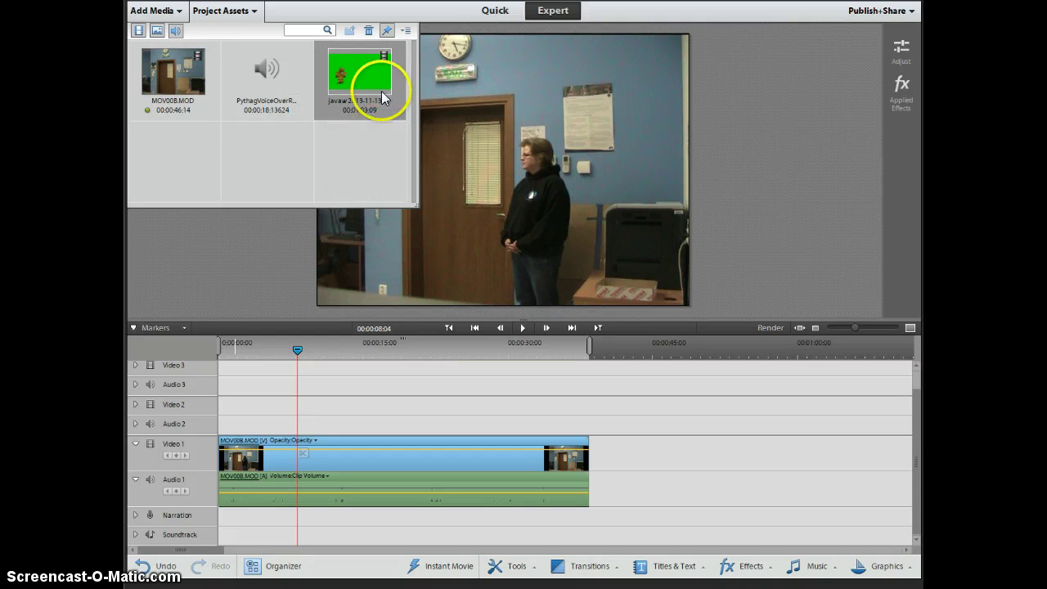
{"action": "left_click_drag", "start_coordinate": [367, 63], "coordinate": [224, 420]}
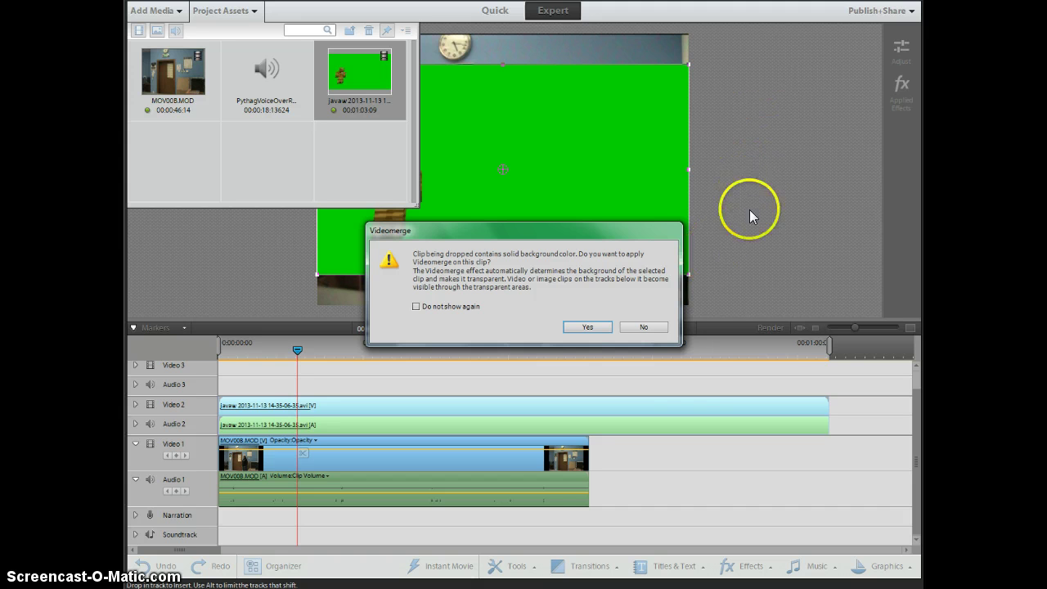
{"action": "left_click", "coordinate": [643, 328]}
{"action": "left_click", "coordinate": [230, 17]}
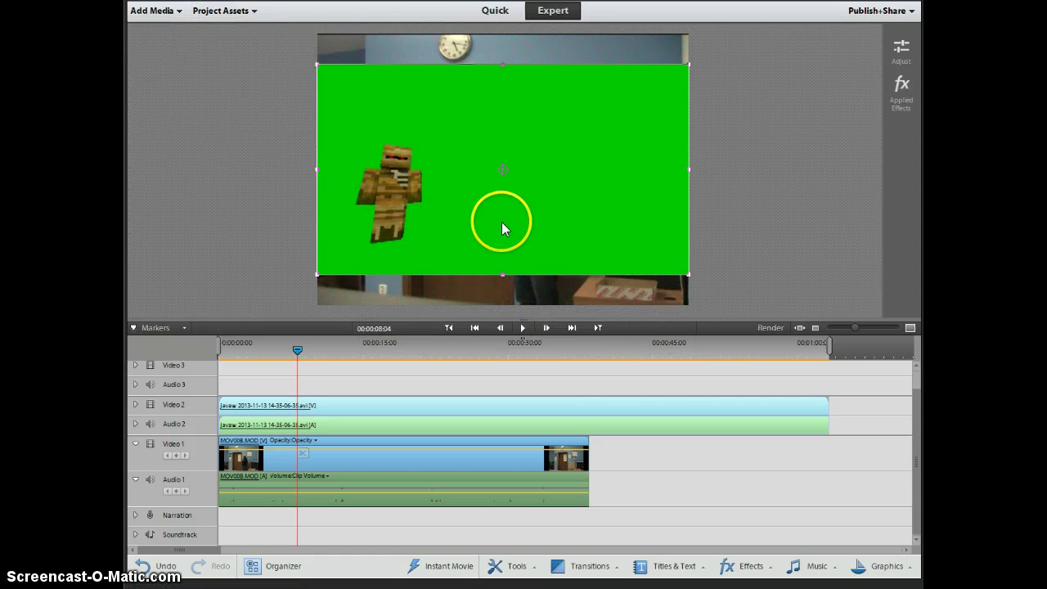
- Scale the javaw clip up in the monitor to fill the frame and move the mummy toward the lower middle
{"action": "left_click_drag", "start_coordinate": [502, 233], "coordinate": [530, 242]}
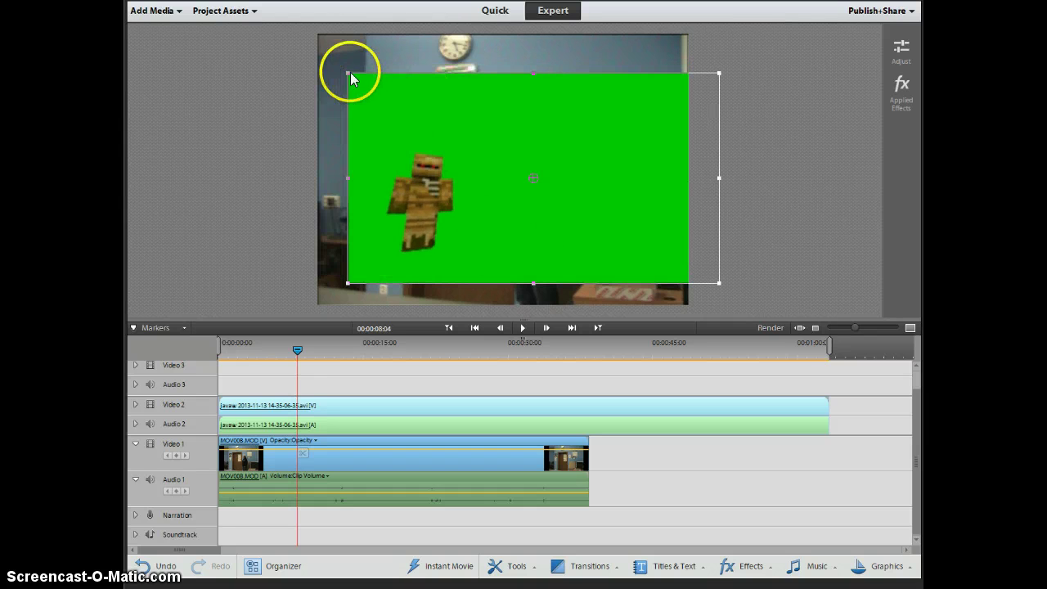
{"action": "left_click_drag", "start_coordinate": [347, 74], "coordinate": [292, 27]}
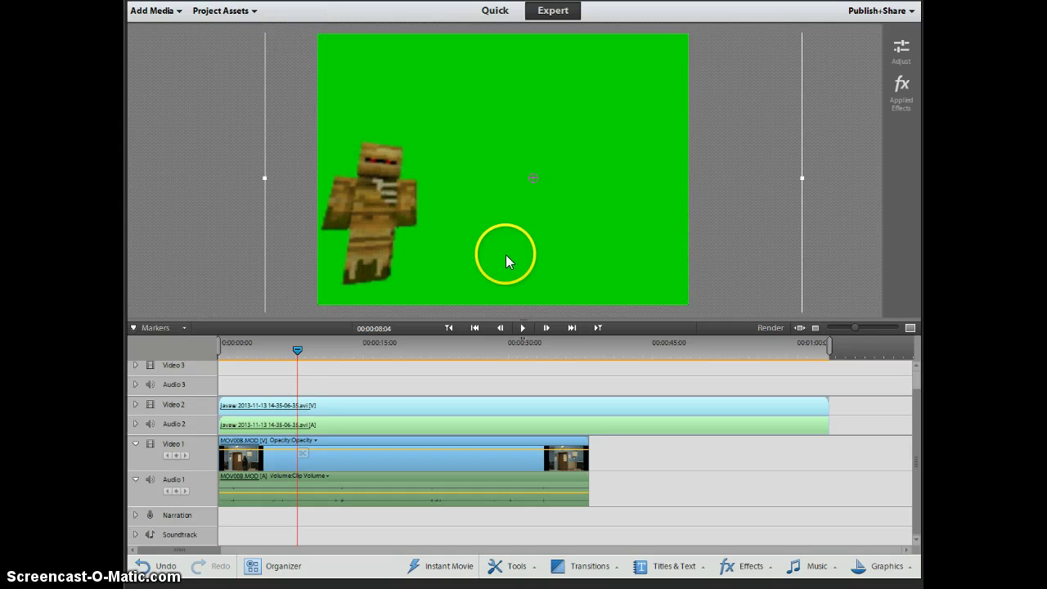
{"action": "left_click_drag", "start_coordinate": [513, 256], "coordinate": [566, 292]}
{"action": "left_click_drag", "start_coordinate": [855, 64], "coordinate": [876, 34]}
{"action": "left_click_drag", "start_coordinate": [636, 299], "coordinate": [677, 293]}
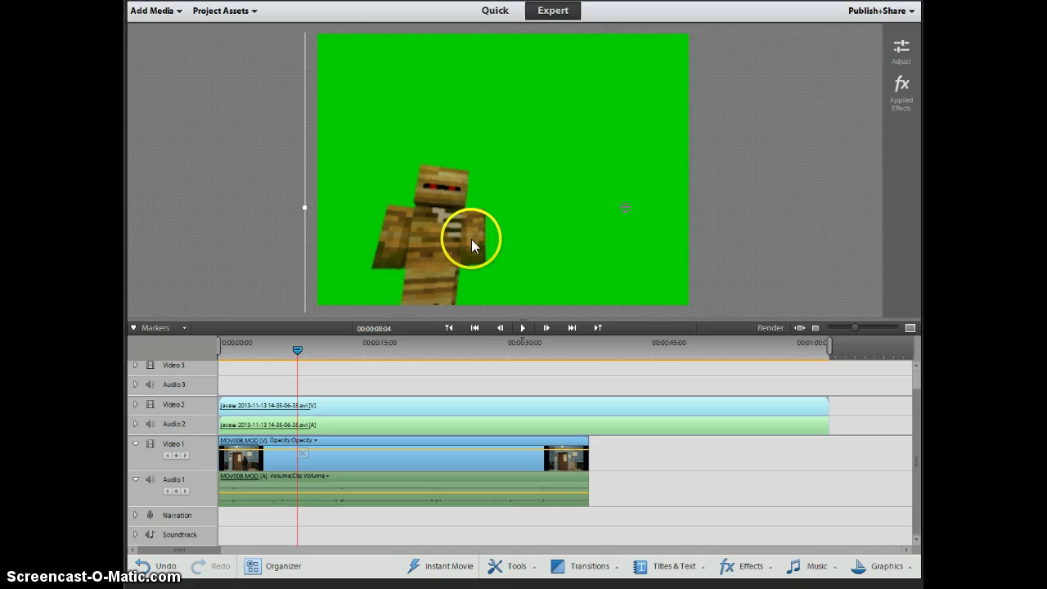
- Apply Videomerge to the Video 2 javaw clip so its green background is keyed out
{"action": "right_click", "coordinate": [404, 109]}
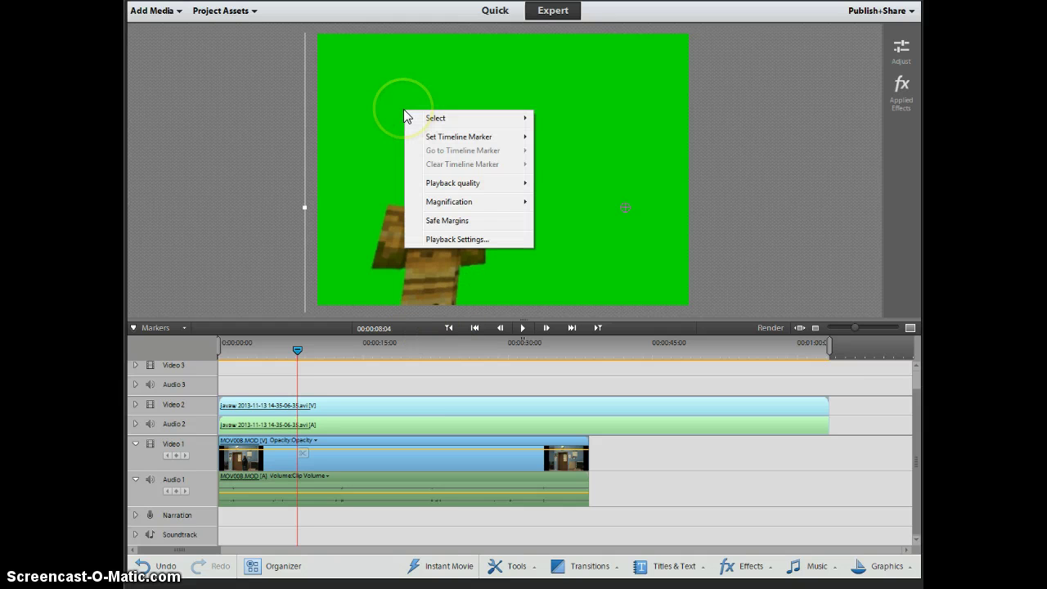
{"action": "right_click", "coordinate": [269, 423]}
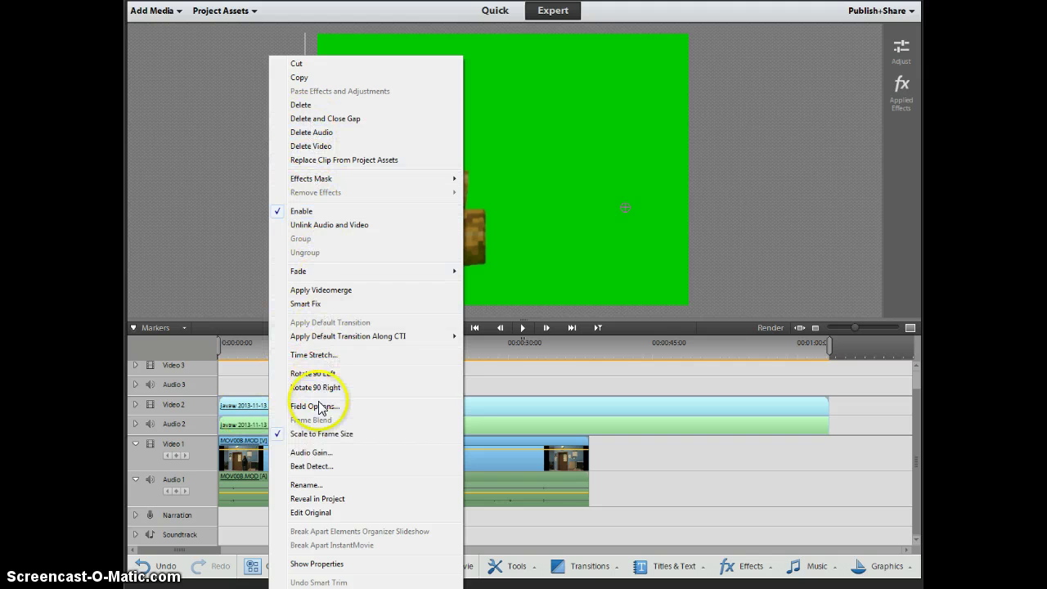
{"action": "left_click", "coordinate": [341, 291]}
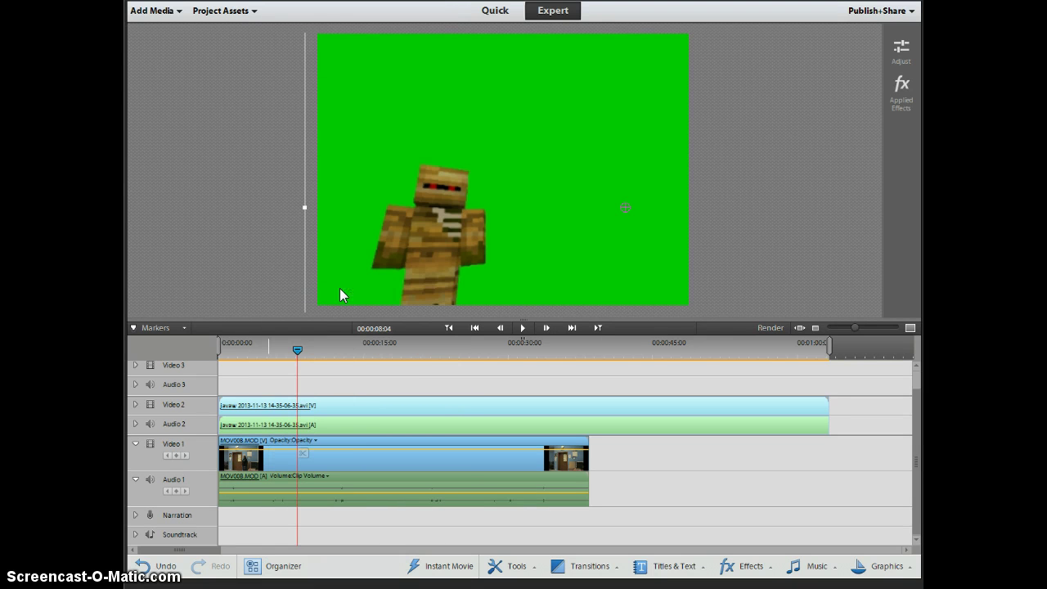
{"action": "right_click", "coordinate": [339, 288]}
{"action": "left_click", "coordinate": [263, 276]}
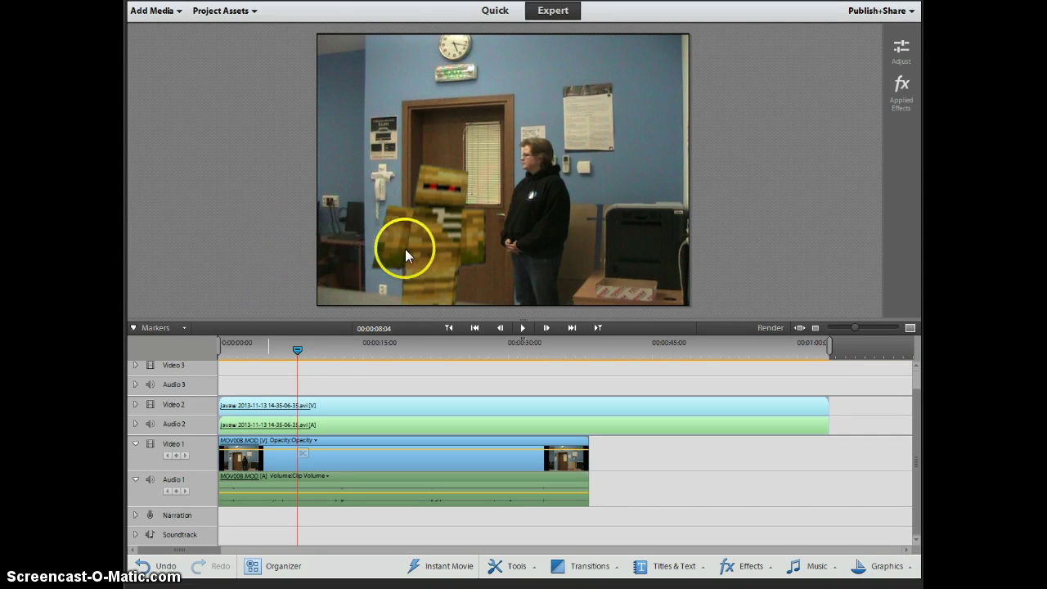
- Nudge the keyed mummy slightly left, then play the composite from the start, stopping at 00:00:32:11
{"action": "mouse_move", "coordinate": [440, 247]}
{"action": "left_mouse_down"}
{"action": "mouse_move", "coordinate": [417, 243]}
{"action": "mouse_move", "coordinate": [463, 239]}
{"action": "mouse_move", "coordinate": [409, 241]}
{"action": "mouse_move", "coordinate": [420, 247]}
{"action": "left_mouse_up"}
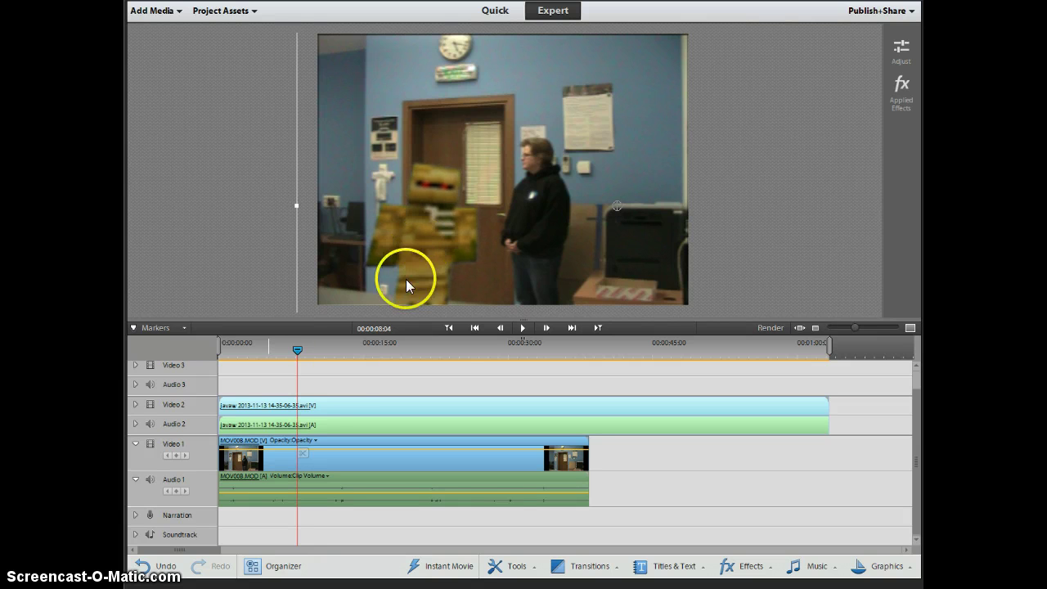
{"action": "left_click_drag", "start_coordinate": [295, 352], "coordinate": [216, 354]}
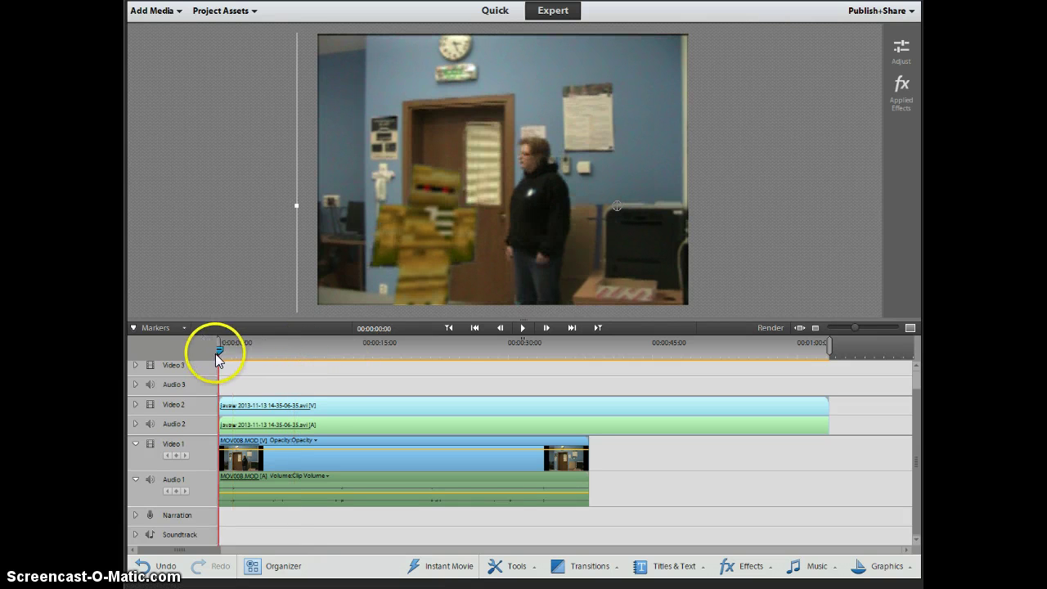
{"action": "left_click", "coordinate": [524, 327]}
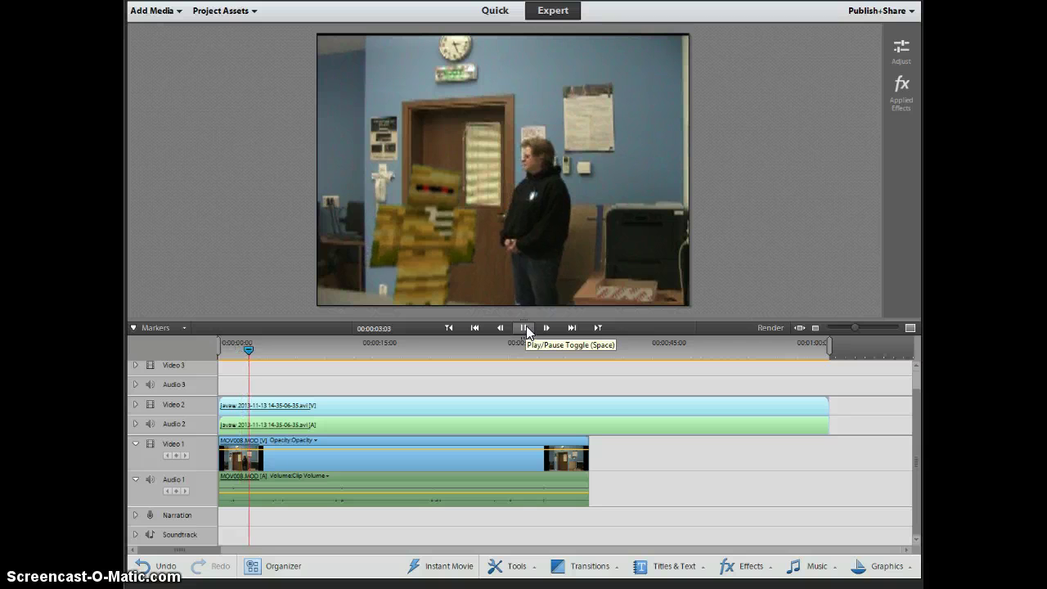
{"action": "left_click", "coordinate": [531, 324]}
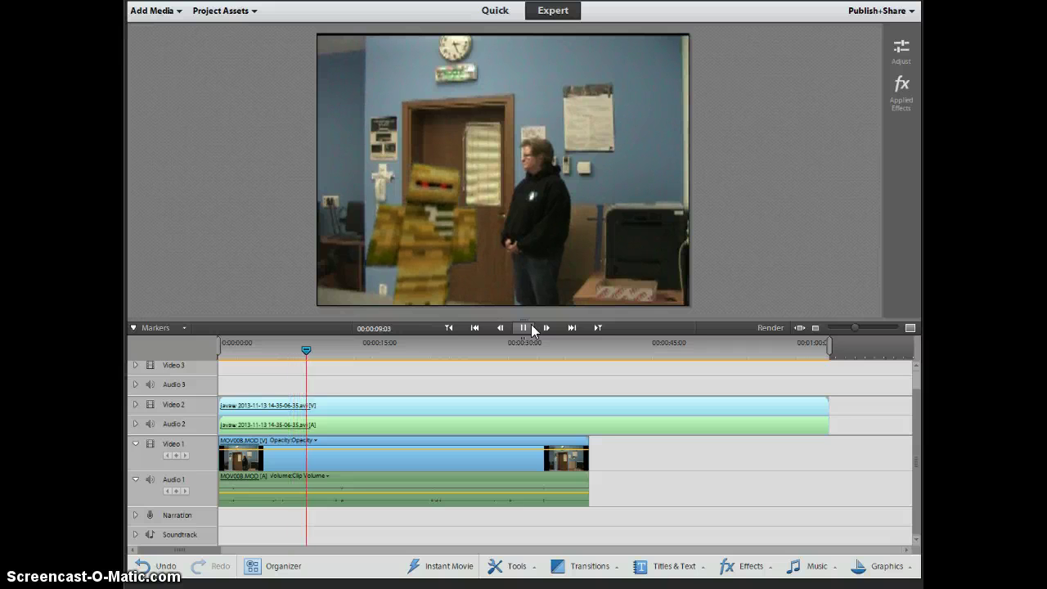
{"action": "left_click", "coordinate": [526, 333]}
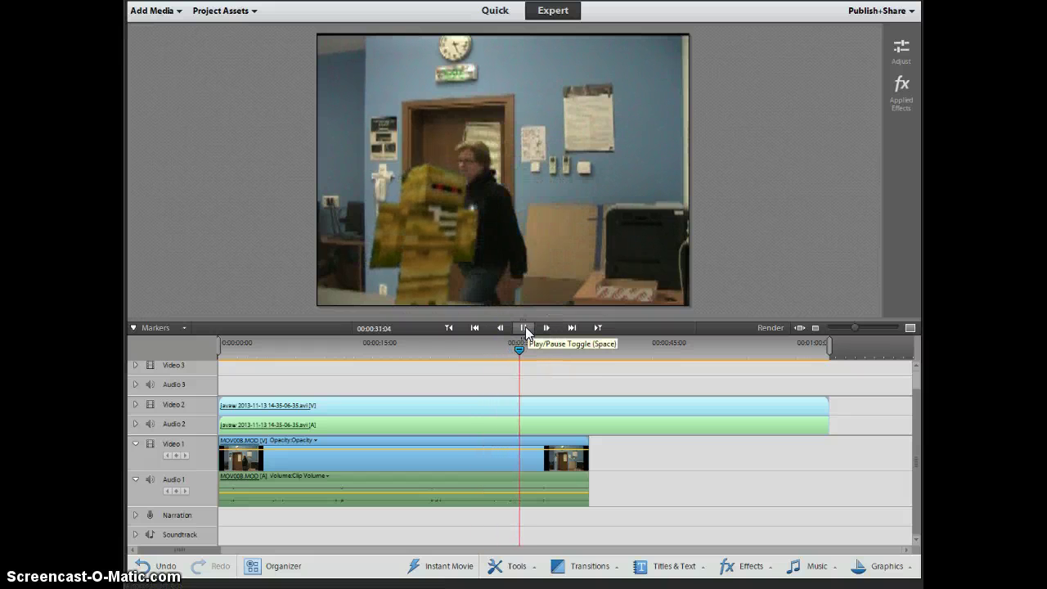
{"action": "left_click", "coordinate": [525, 327]}
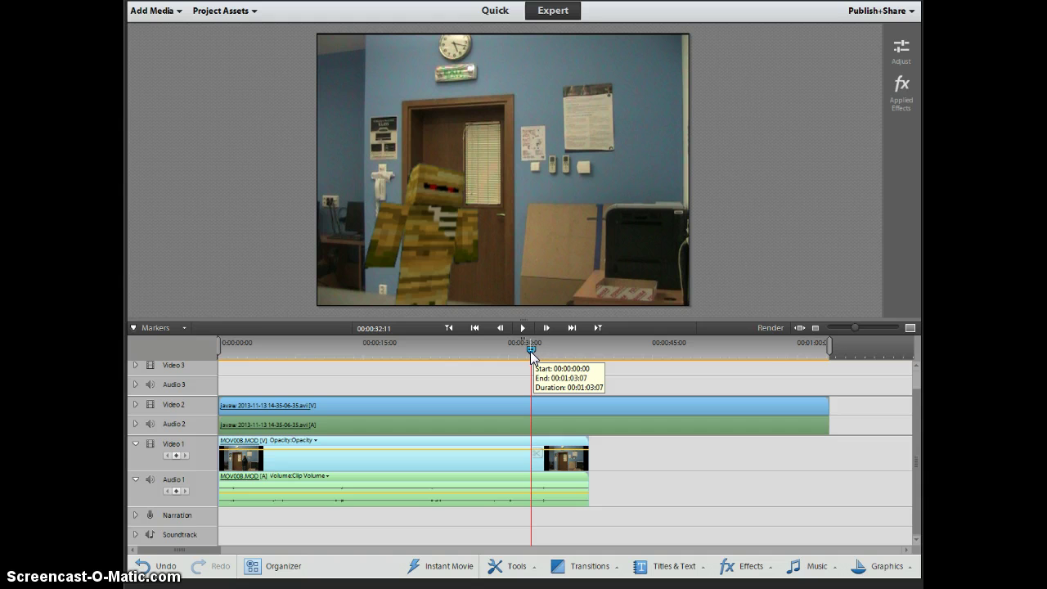
- Select the javaw clip on Video 2 and park the playhead where the classroom clip ends, about 00:00:38
{"action": "left_click_drag", "start_coordinate": [529, 354], "coordinate": [587, 405]}
{"action": "left_click", "coordinate": [587, 406]}
{"action": "left_click", "coordinate": [480, 417]}
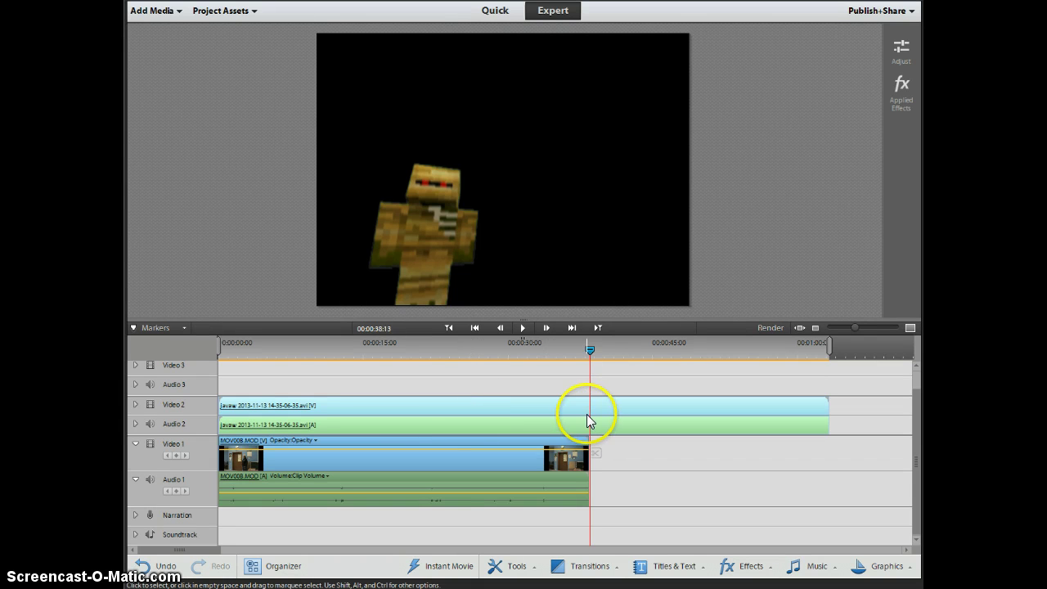
{"action": "left_click_drag", "start_coordinate": [592, 351], "coordinate": [588, 353]}
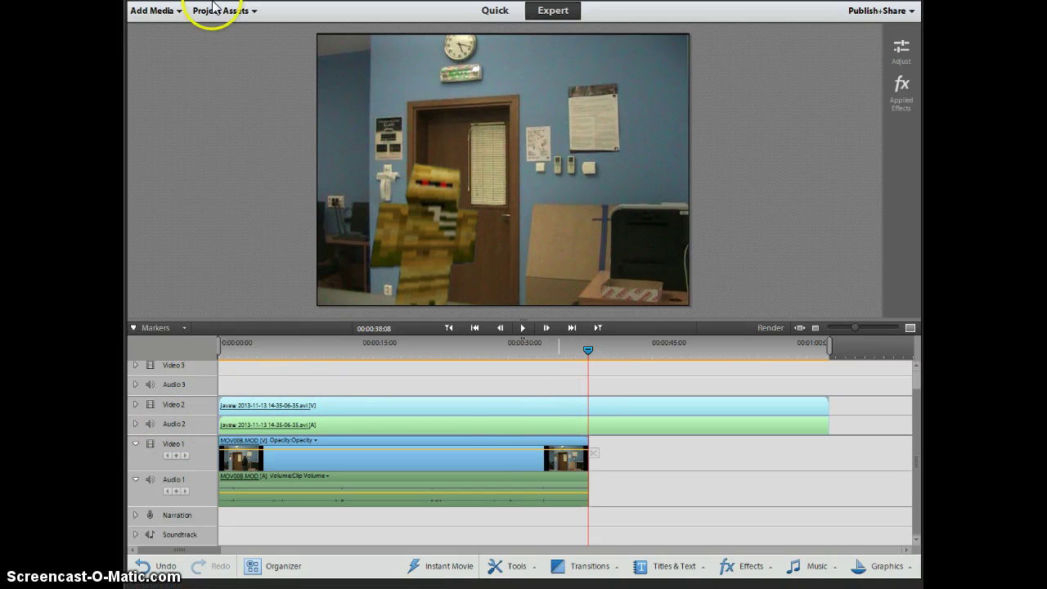
{"action": "right_click", "coordinate": [489, 426]}
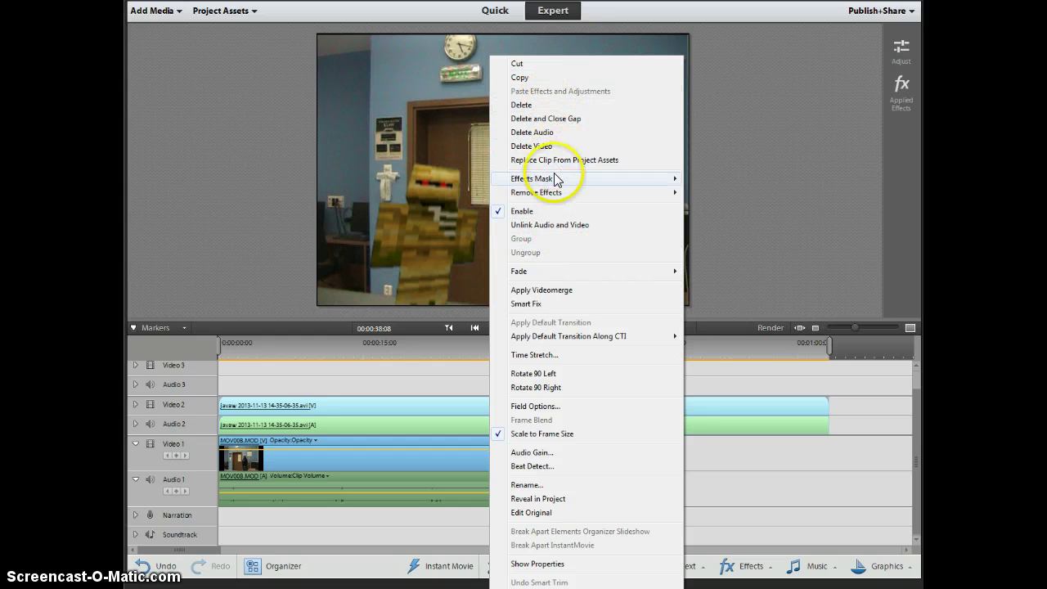
{"action": "left_click", "coordinate": [463, 368]}
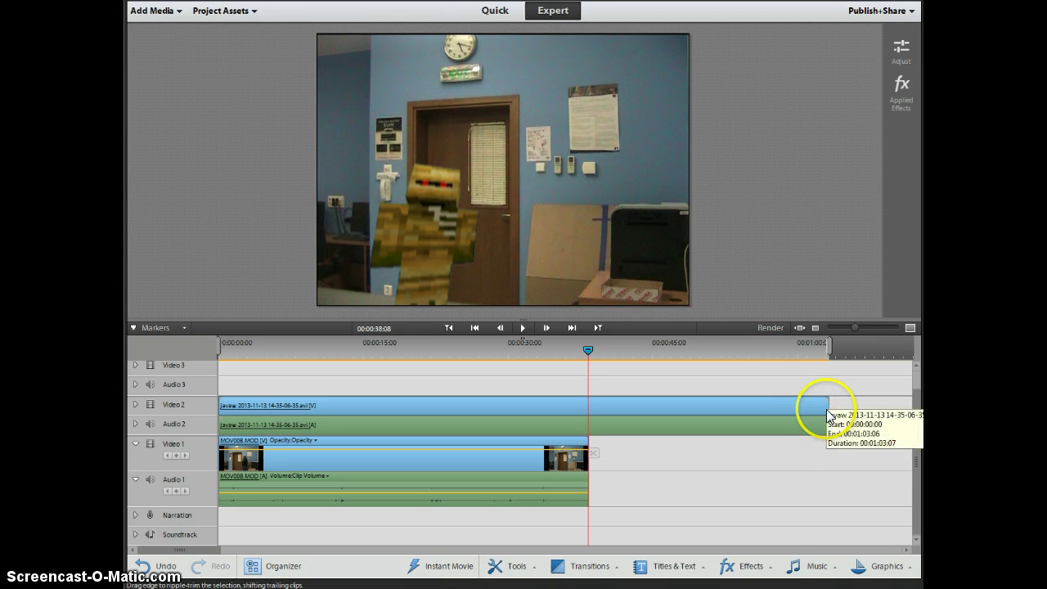
- Trim the javaw clip's end to 00:00:38, then scrub back to about 00:00:30 and 00:00:09 to review
{"action": "left_click_drag", "start_coordinate": [827, 413], "coordinate": [589, 427]}
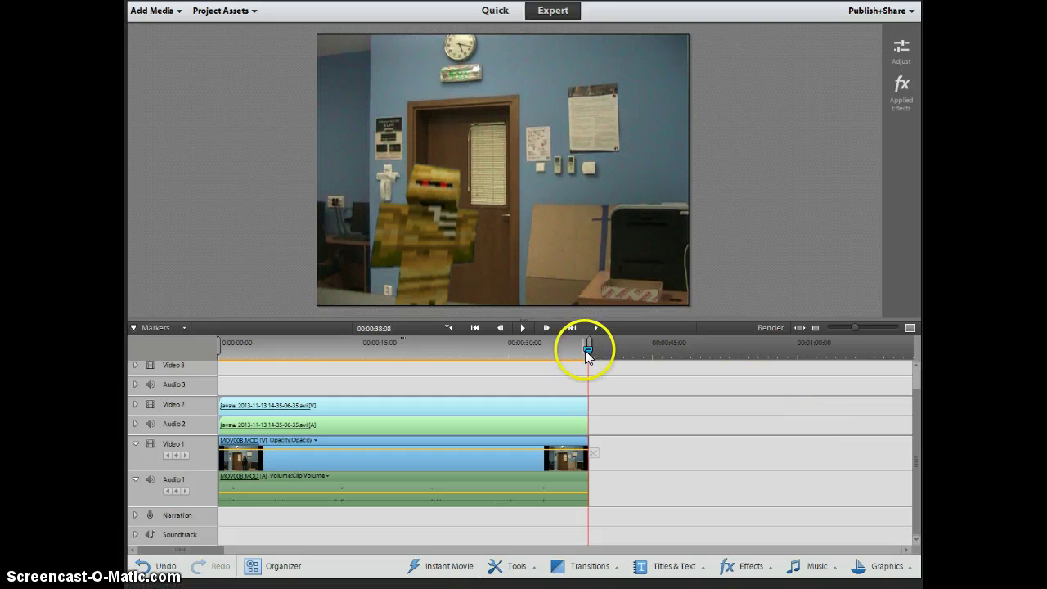
{"action": "left_click_drag", "start_coordinate": [586, 350], "coordinate": [502, 375]}
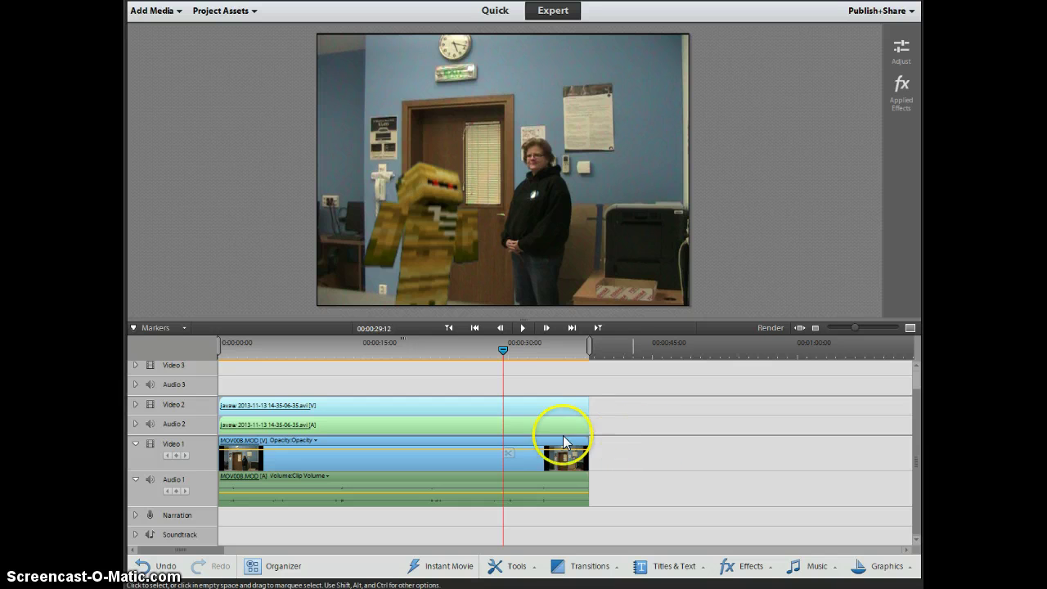
{"action": "left_click_drag", "start_coordinate": [502, 352], "coordinate": [334, 419]}
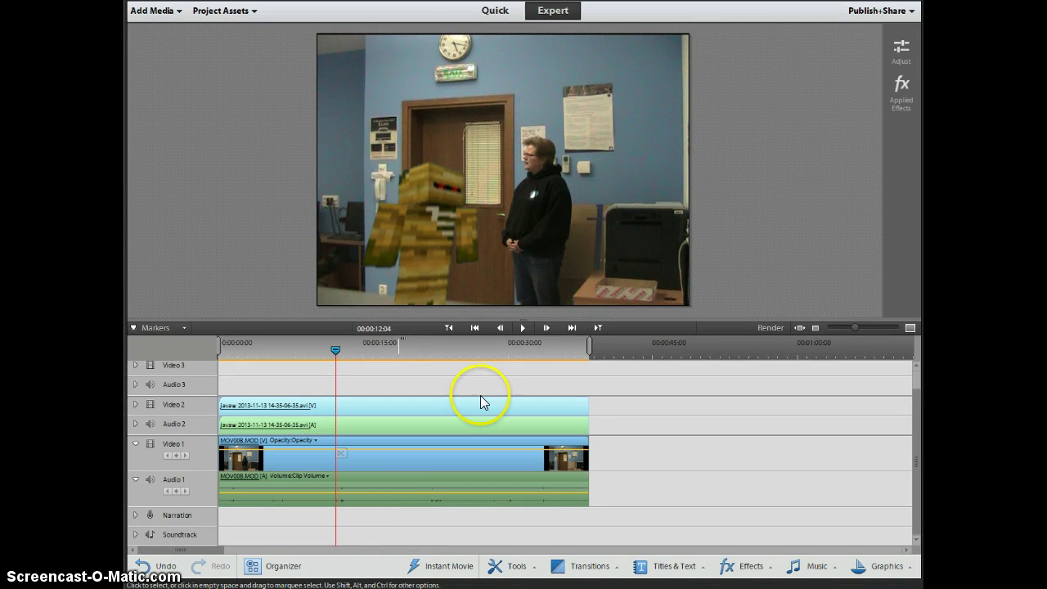